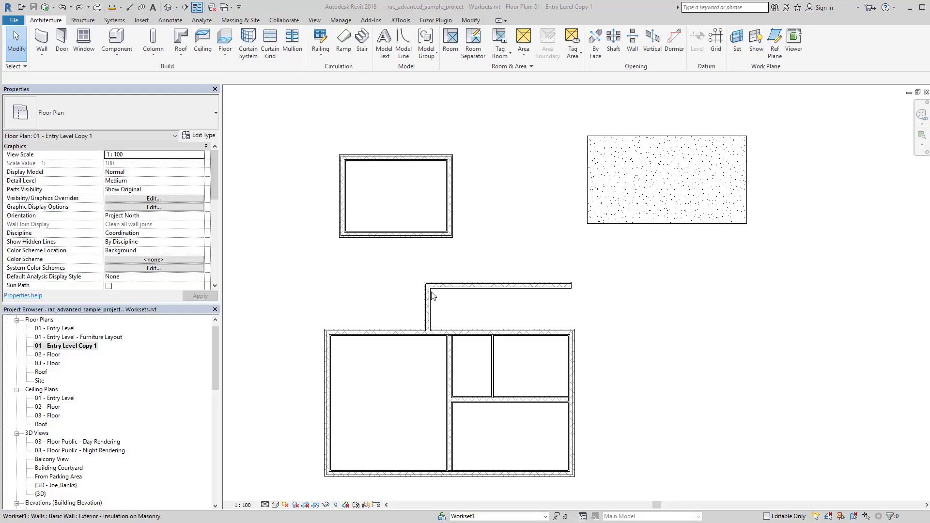
pyautogui.scroll(1, 436, 306)
pyautogui.scroll(1, 438, 306)
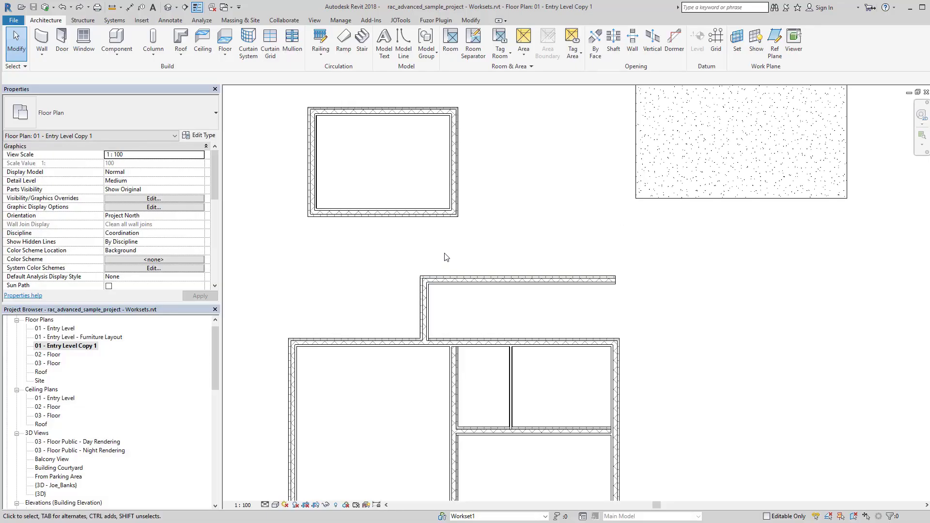
pyautogui.scroll(1, 443, 257)
# Step: Select the main building's exterior walls one by one, adding the left and bottom walls
pyautogui.moveTo(452, 281); pyautogui.dragTo(485, 221, button='middle')
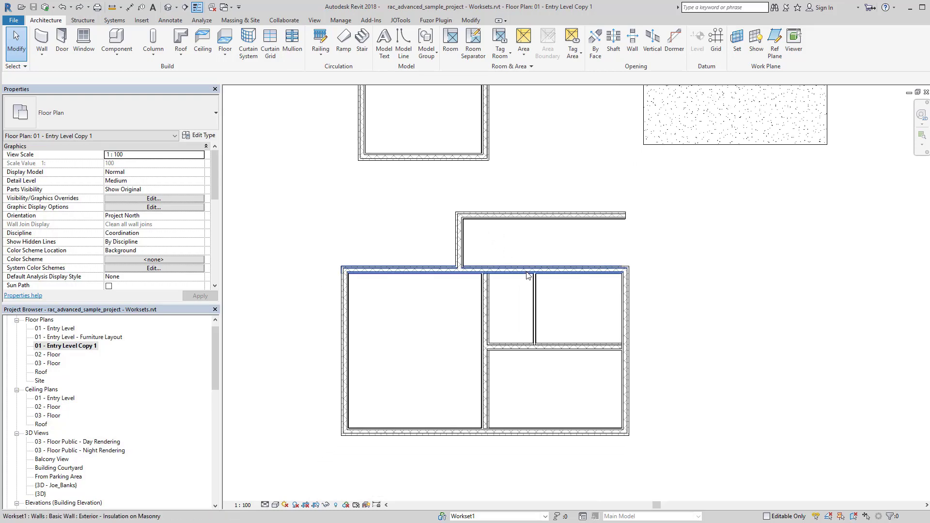
pyautogui.click(530, 270)
pyautogui.keyDown('ctrl'); pyautogui.click(344, 349); pyautogui.keyUp('ctrl')
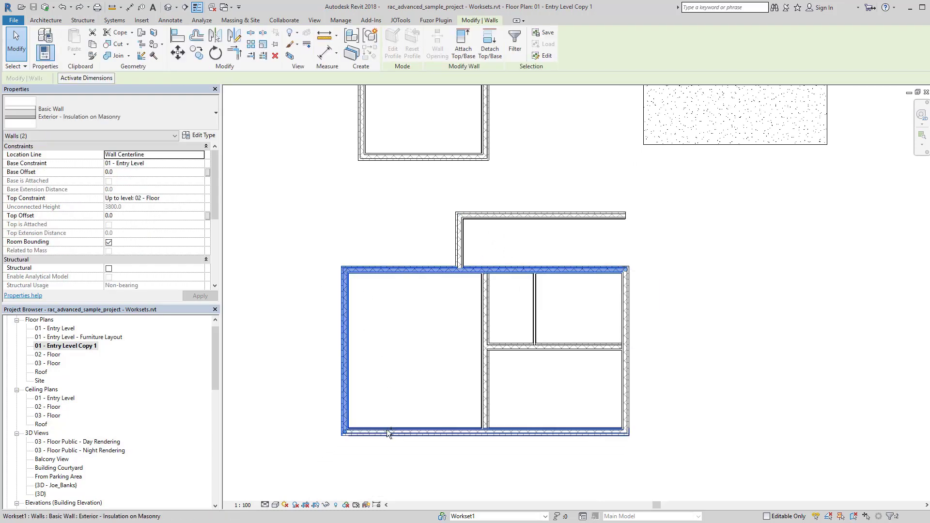
pyautogui.keyDown('ctrl'); pyautogui.click(387, 433); pyautogui.keyUp('ctrl')
# Step: Clear that selection and Tab-select all four exterior walls as one connected chain
pyautogui.click(714, 312)
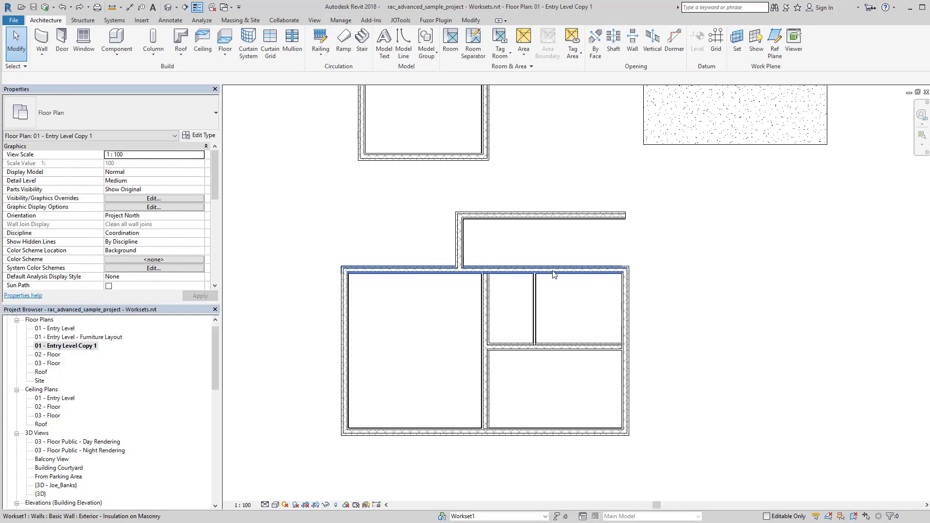
pyautogui.press('Tab')
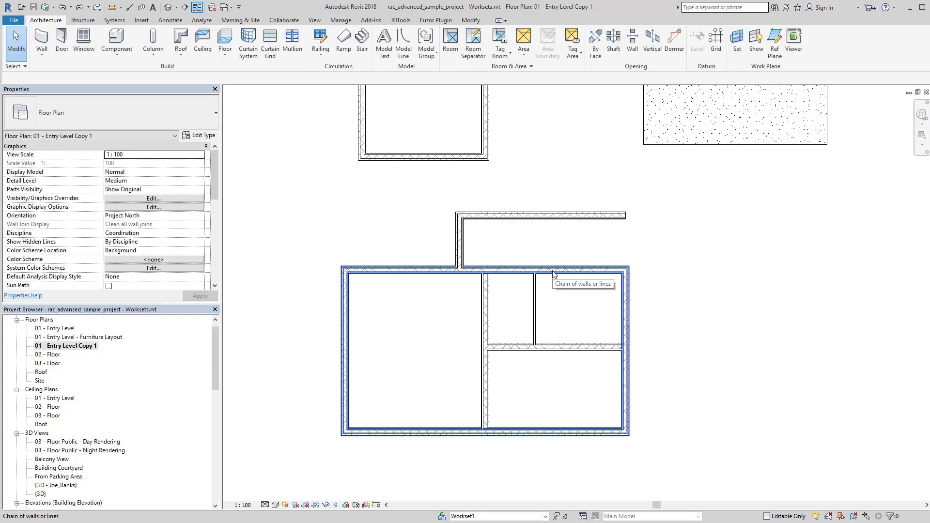
pyautogui.click(554, 274)
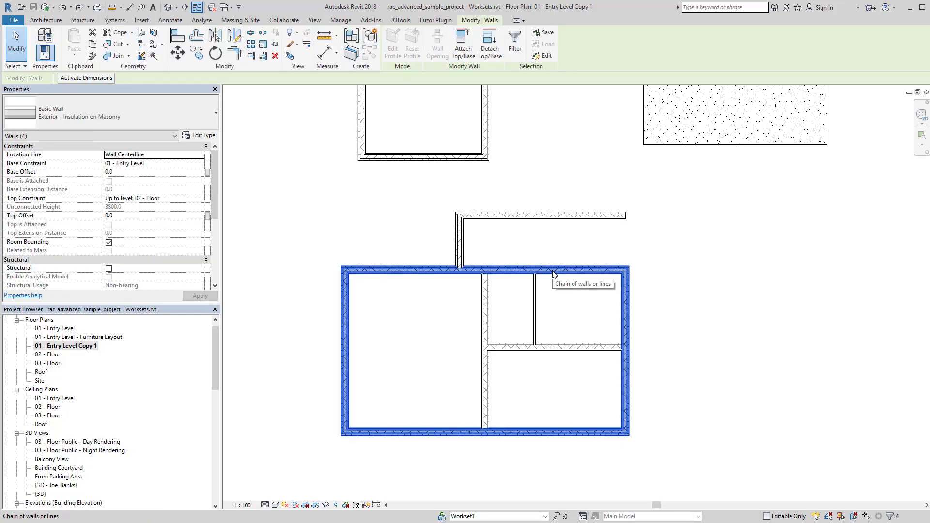
pyautogui.scroll(-1, 553, 274)
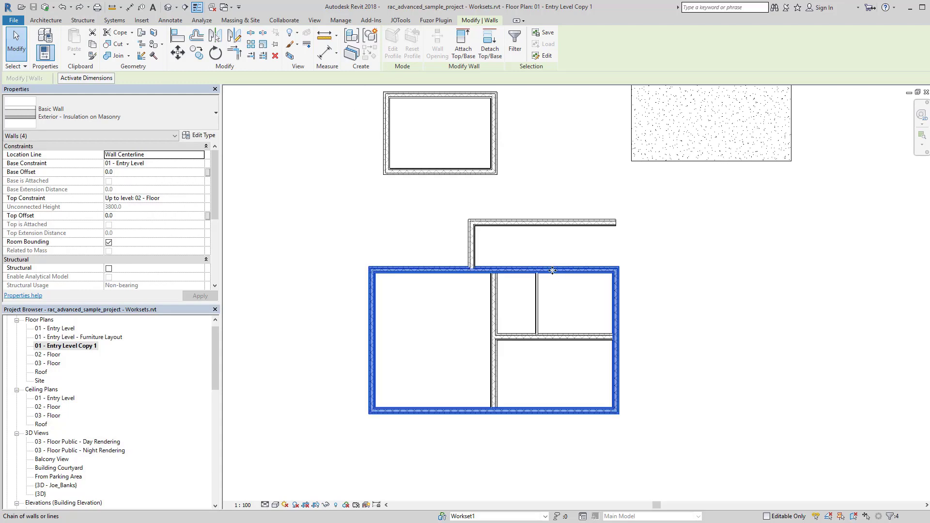
pyautogui.scroll(-3, 549, 276)
pyautogui.scroll(2, 523, 297)
pyautogui.scroll(2, 497, 259)
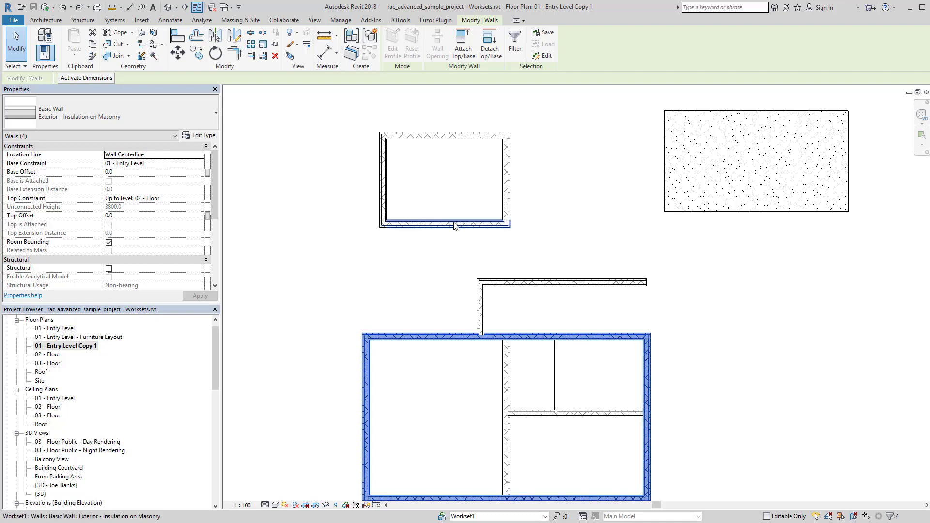
# Step: Tab-select the upper rectangle and L-shaped wall chains as well, then clear the selection
pyautogui.press('Tab')
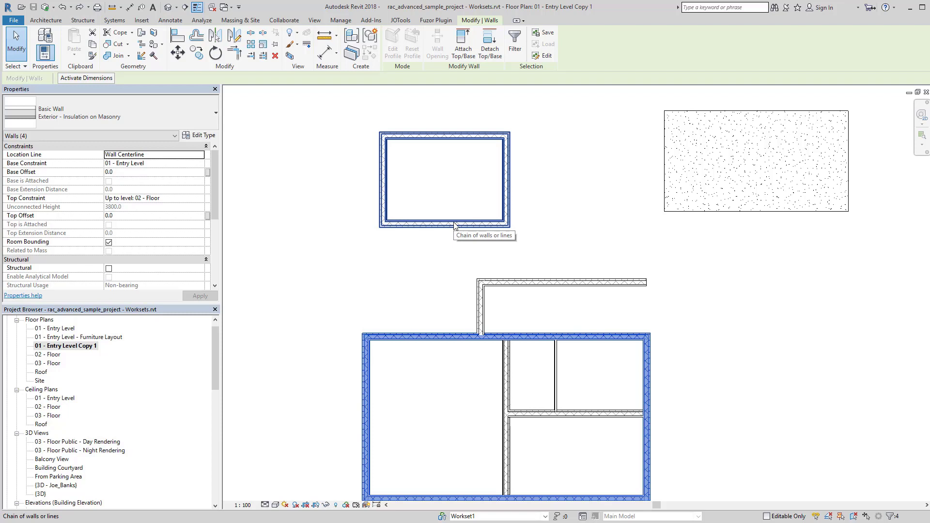
pyautogui.keyDown('ctrl'); pyautogui.click(454, 223); pyautogui.keyUp('ctrl')
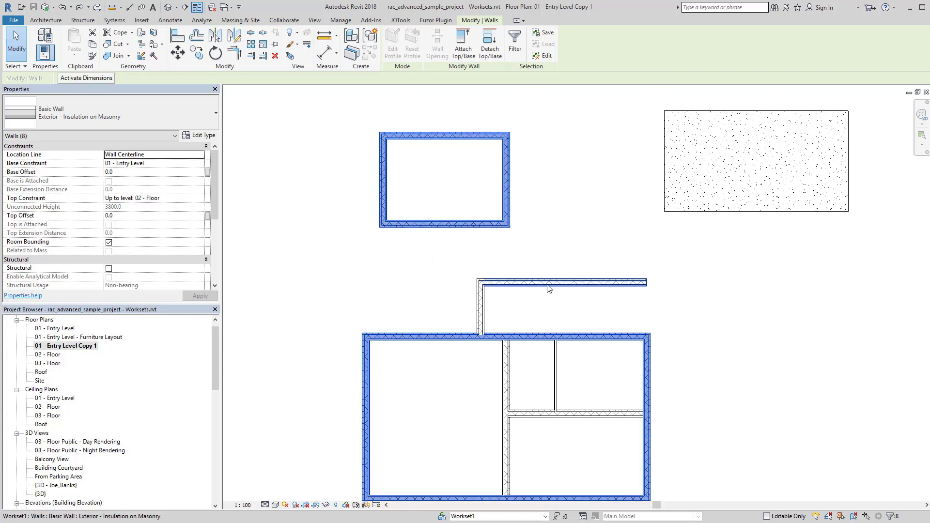
pyautogui.press('Tab')
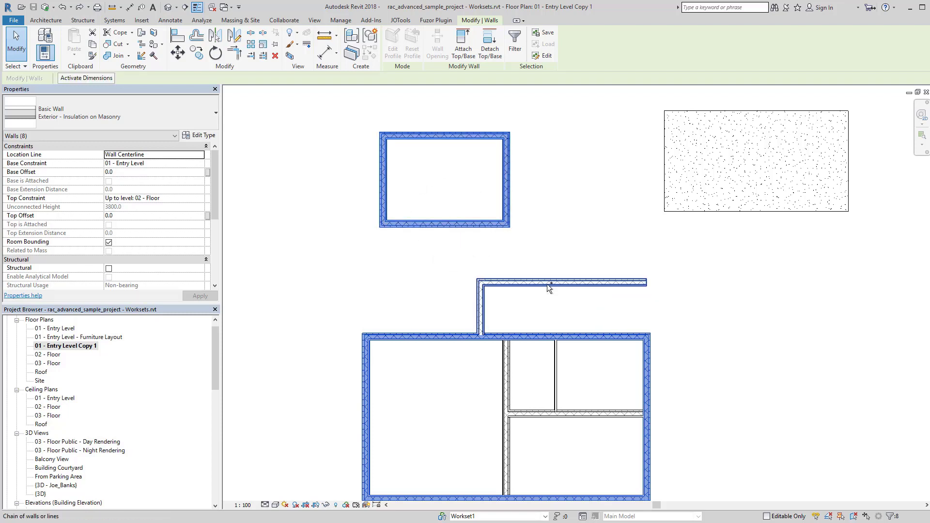
pyautogui.keyDown('ctrl'); pyautogui.click(547, 285); pyautogui.keyUp('ctrl')
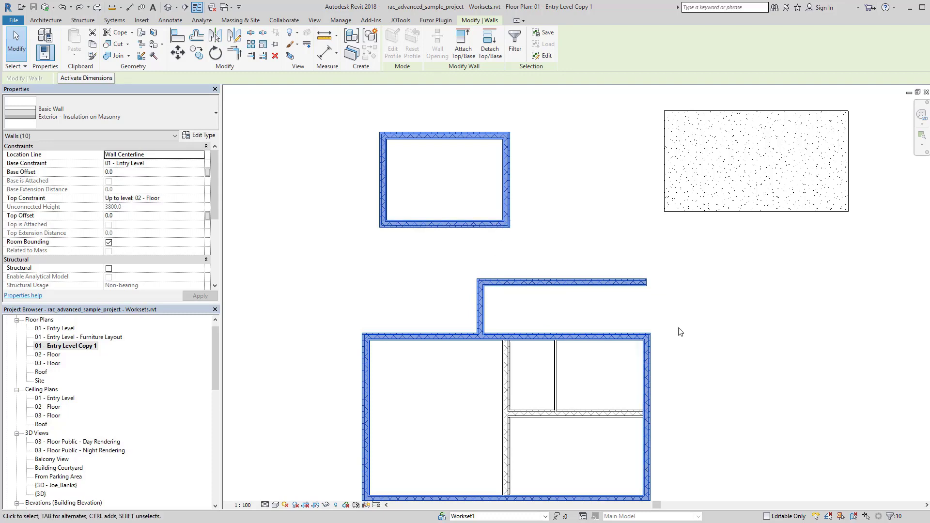
pyautogui.scroll(-1, 657, 303)
pyautogui.press('Escape')
pyautogui.scroll(-1, 621, 326)
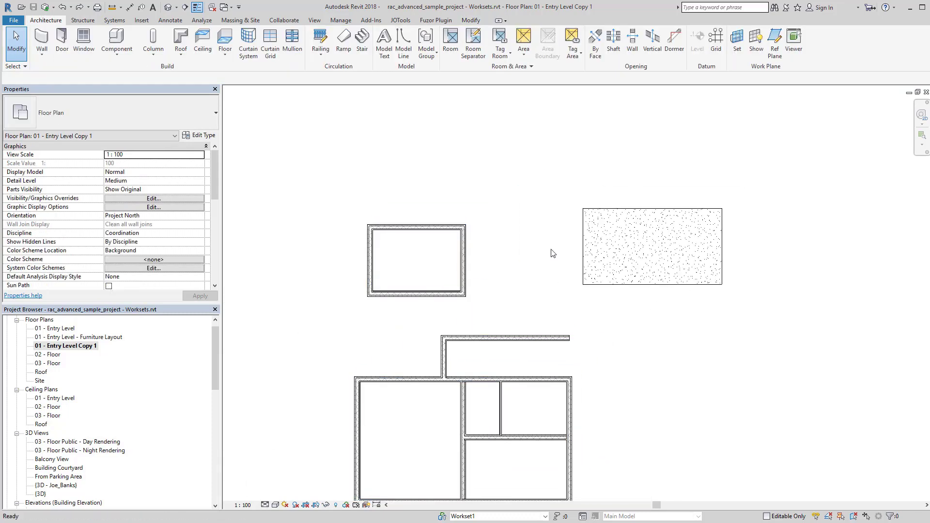
pyautogui.scroll(-1, 551, 254)
pyautogui.scroll(-1, 499, 263)
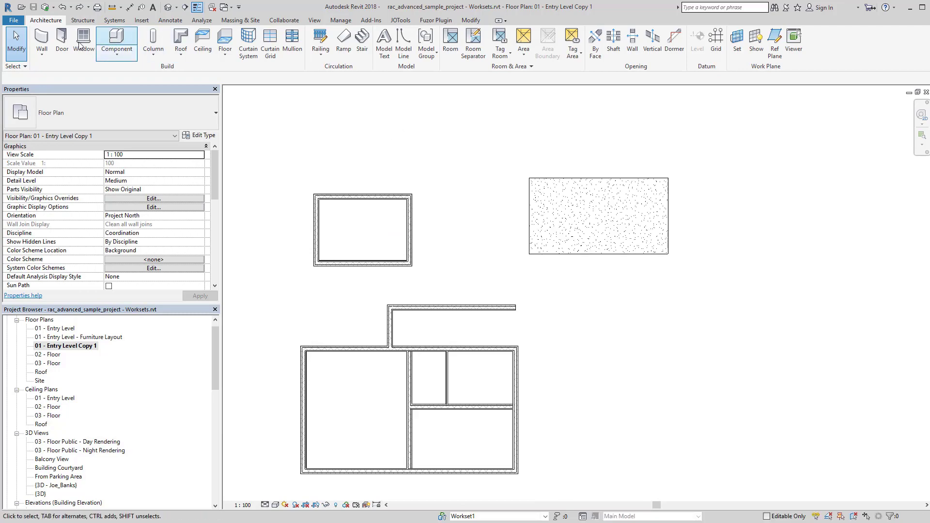
# Step: Create insulation-on-masonry walls along the floor slab's entire outline using Pick Lines with Tab
pyautogui.click(42, 40)
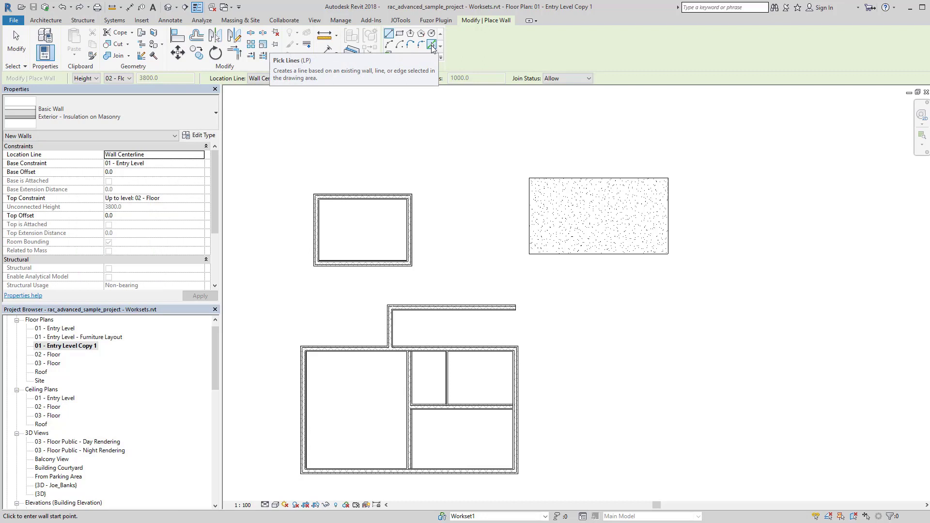
pyautogui.click(431, 47)
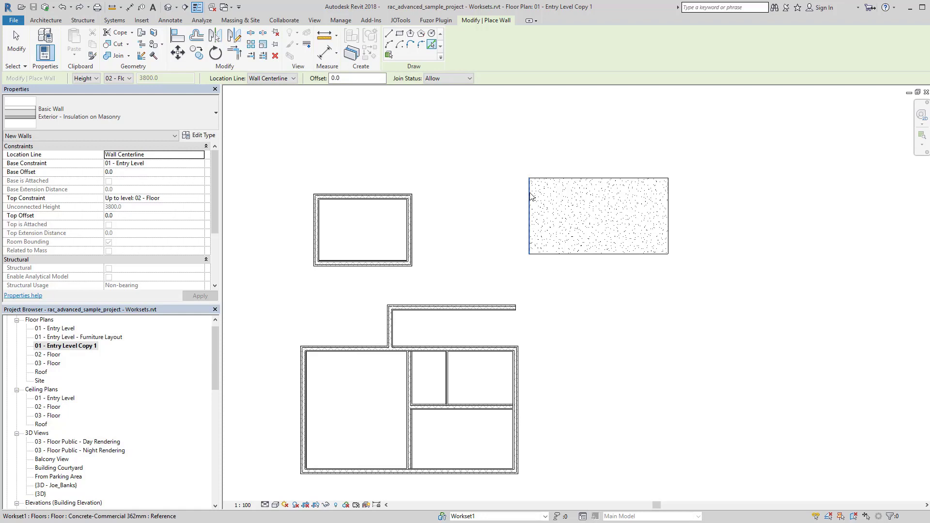
pyautogui.press('Tab')
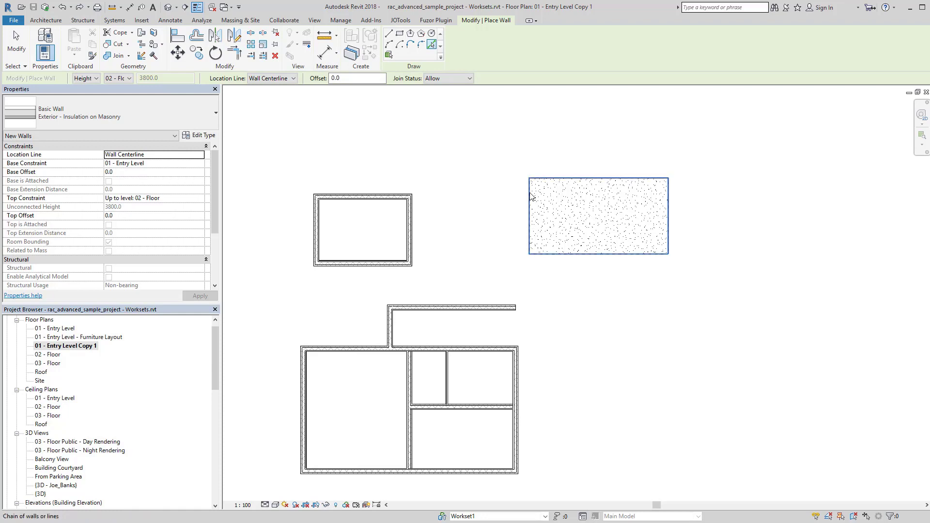
pyautogui.click(531, 195)
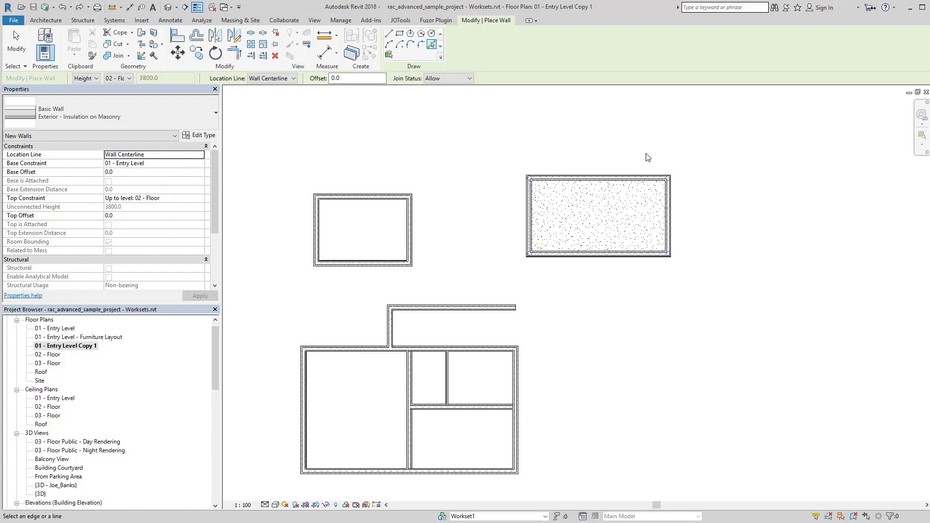